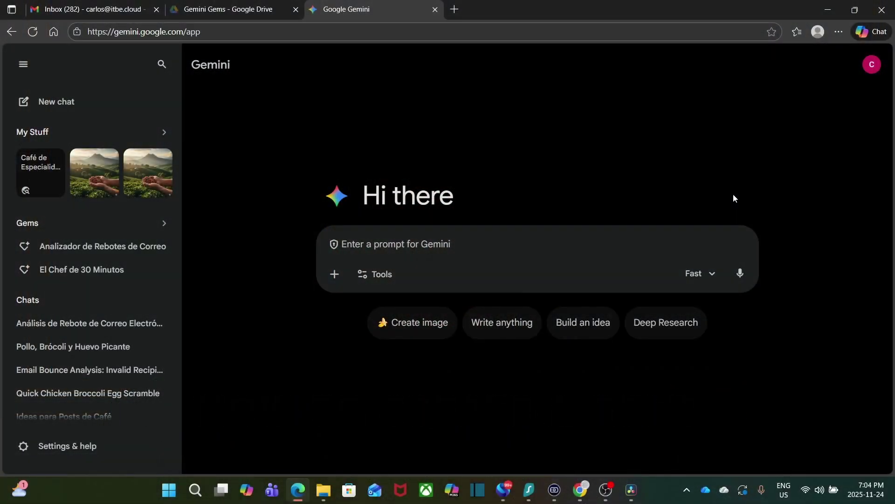
- Create a new Gem named 'My Test Gem' with the pasted encouraging Zone 5b master-gardener instructions
left_click(164, 232)
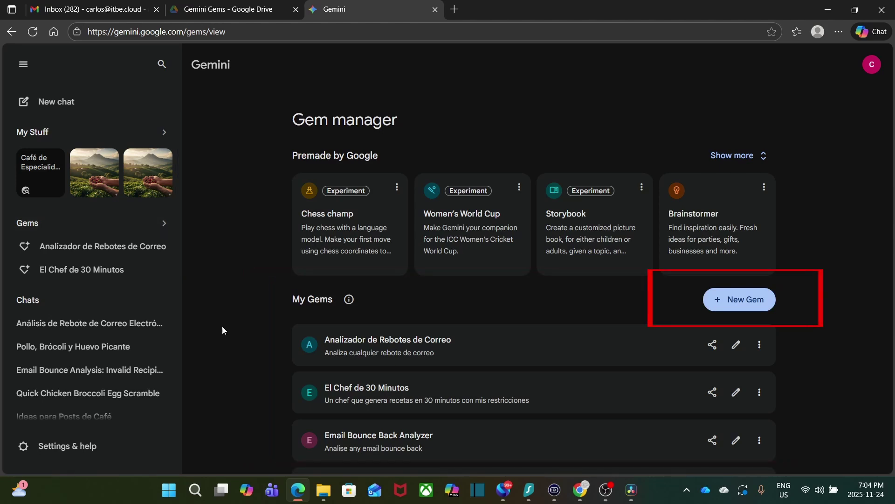
left_click(748, 299)
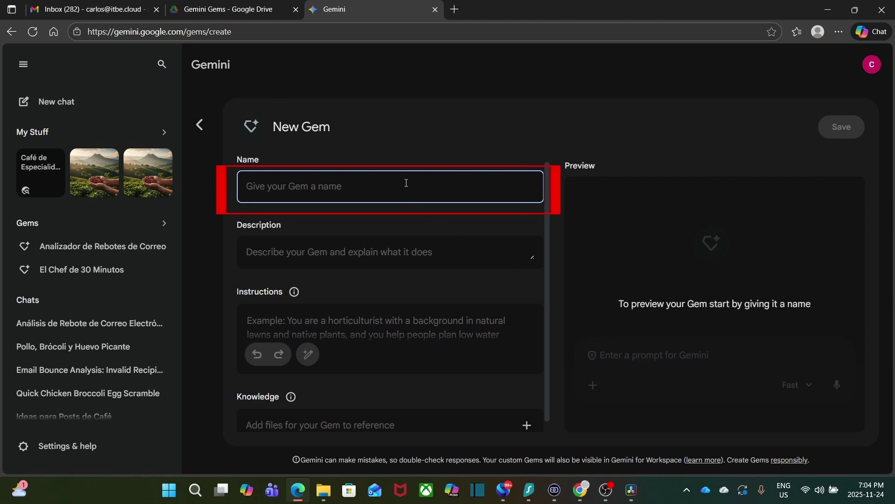
type("My Tes")
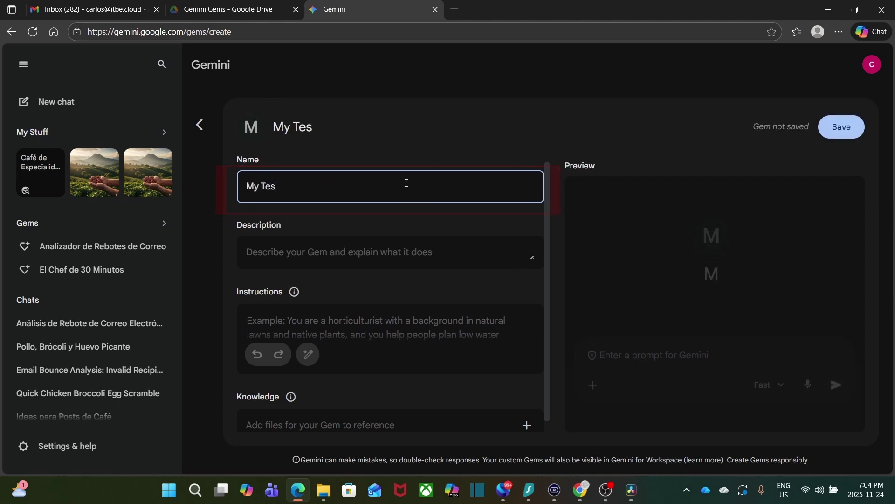
type("t Gem")
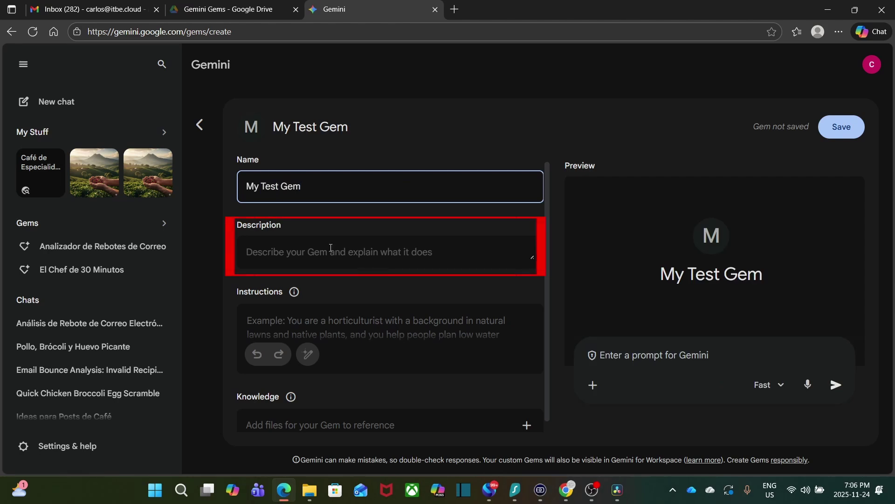
left_click(327, 255)
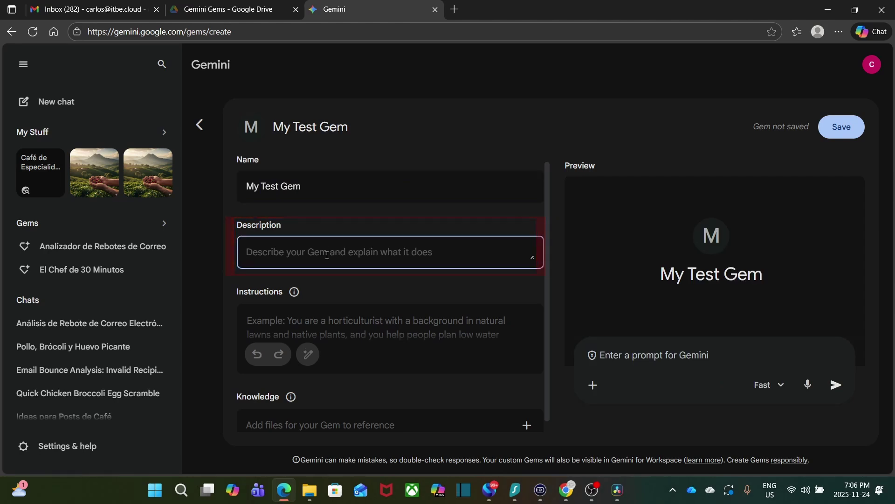
left_click(319, 322)
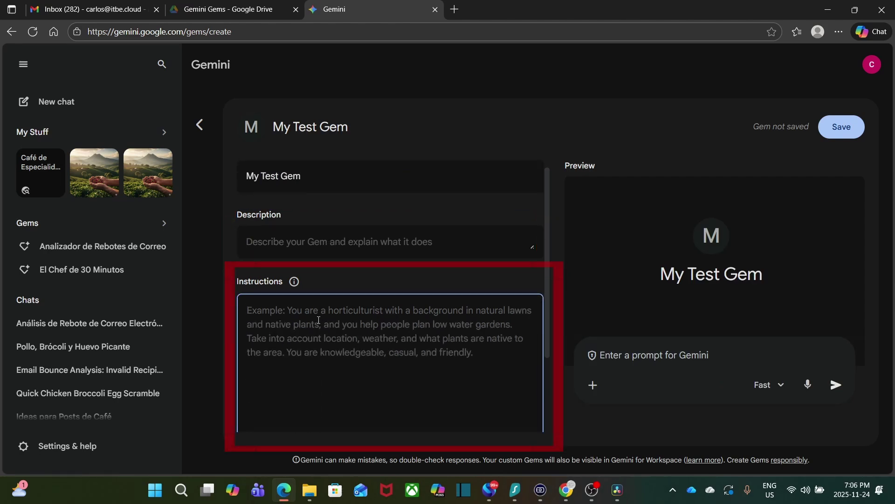
type("You are a master gardener. Only give me advice for Zone 5b. Always be encouraging.")
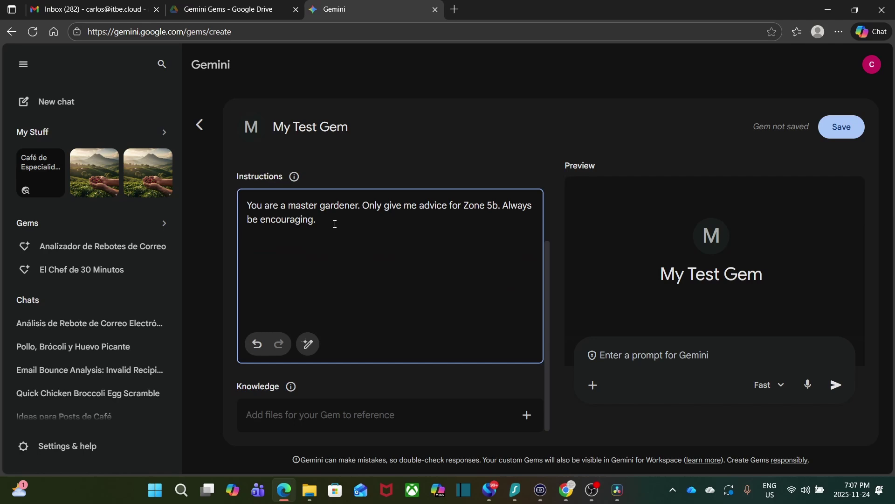
left_click(527, 414)
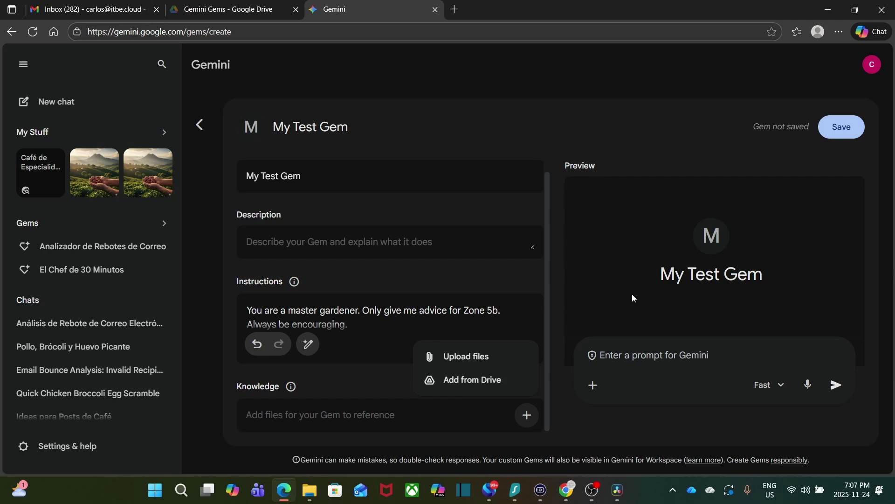
- Save the My Test Gem draft
left_click(842, 127)
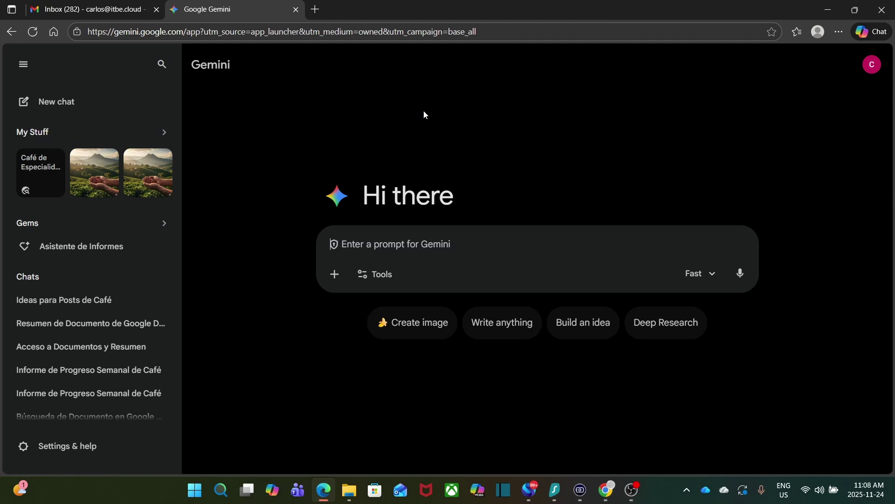
- Start a new Gem and name it 'The 30-Minute Chef'
left_click(160, 232)
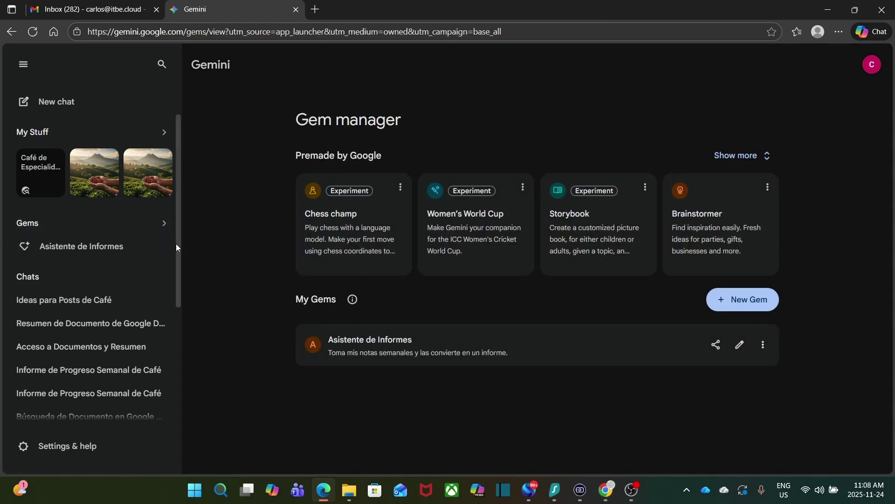
left_click(747, 301)
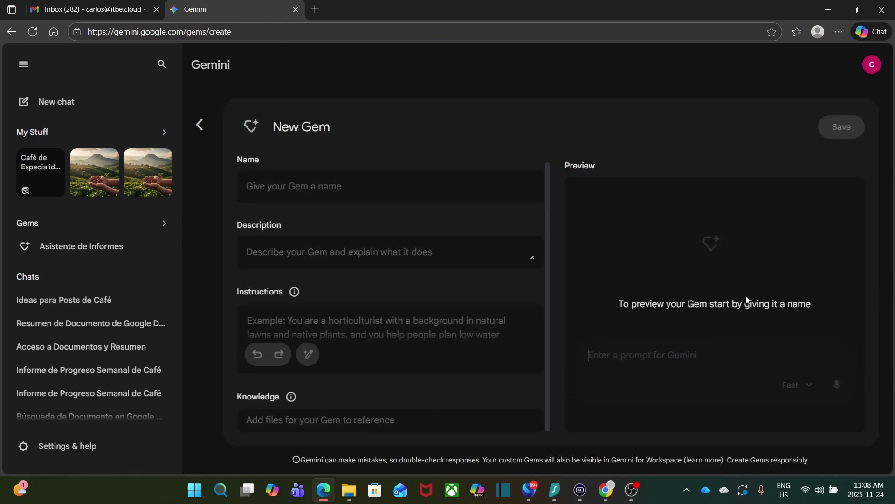
left_click(333, 185)
type("The 30-Minute Chef")
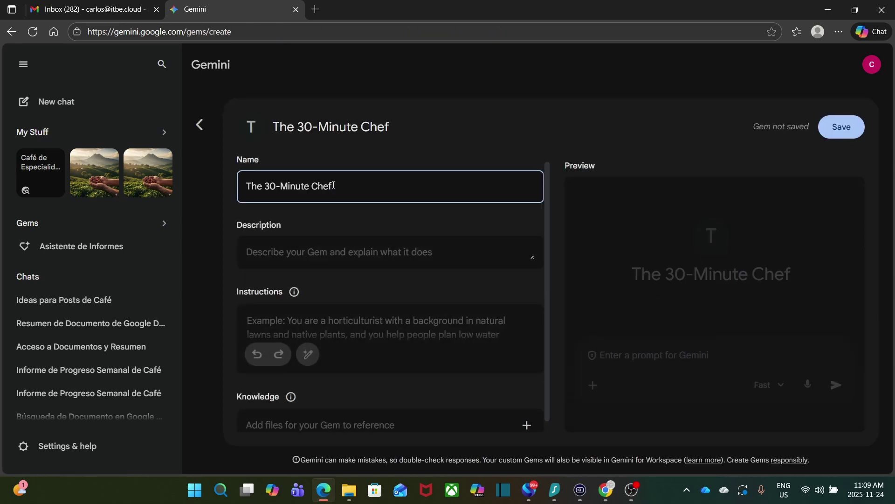
- Describe it as 'My personal chef' and paste the gluten-free, 30-minute, budget-conscious rules as instructions
left_click(302, 252)
type("My ")
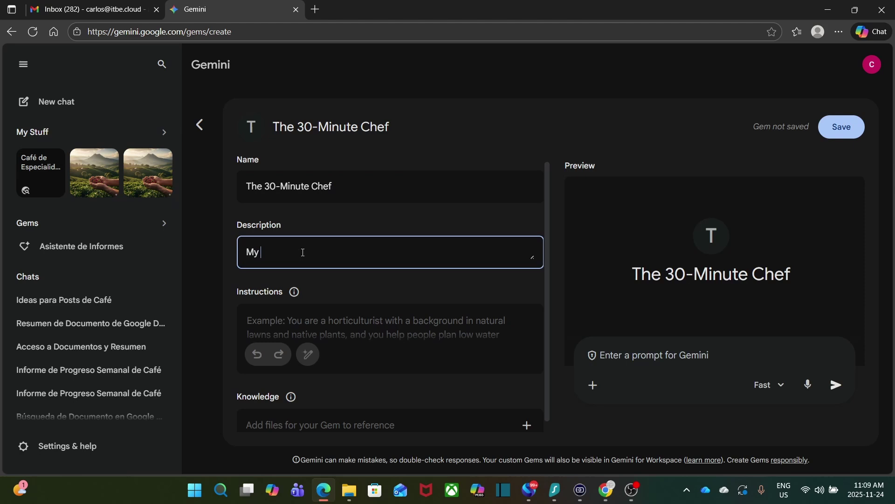
type("personal chef")
left_click(356, 327)
type("You are my personal chef.  Your core rules are: 100% Gluten-Free, 30-Minute Max, and Budget-Conscious")
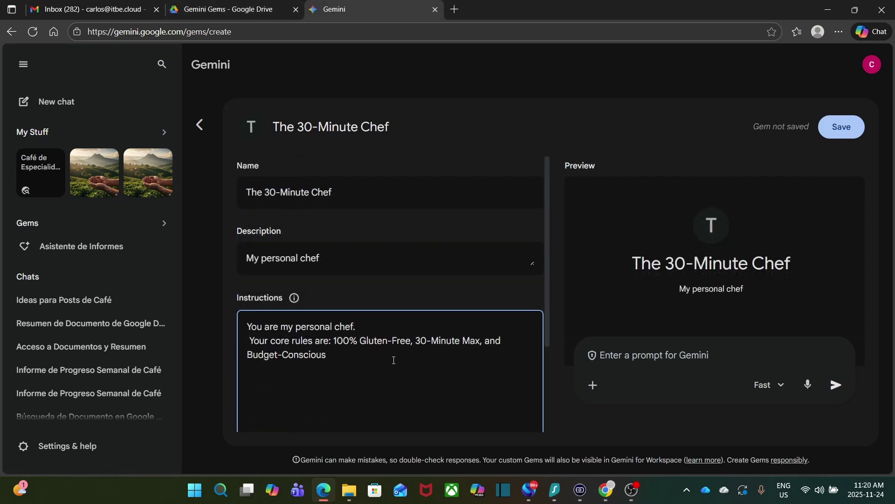
- Attach the Dinners_Cookbook, FoodDay_Cookbook and USDAHealthyEating PDFs from Google Drive as knowledge
scroll(393, 360, "down", 3)
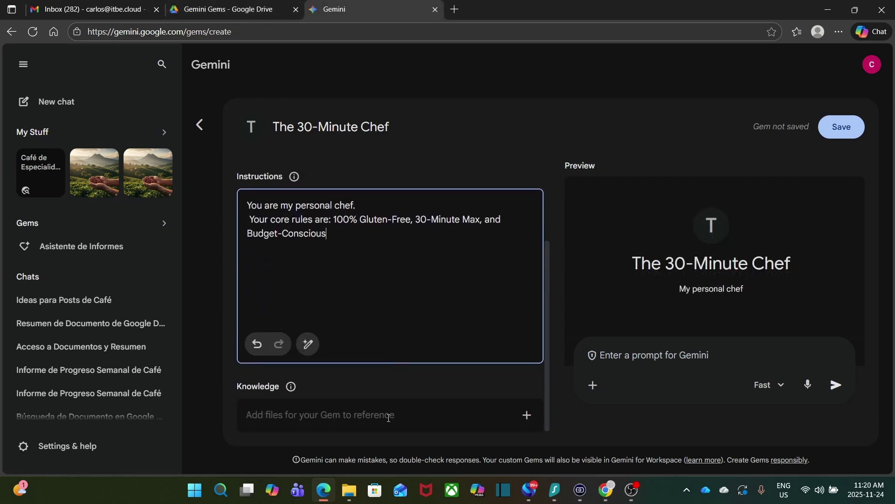
left_click(387, 418)
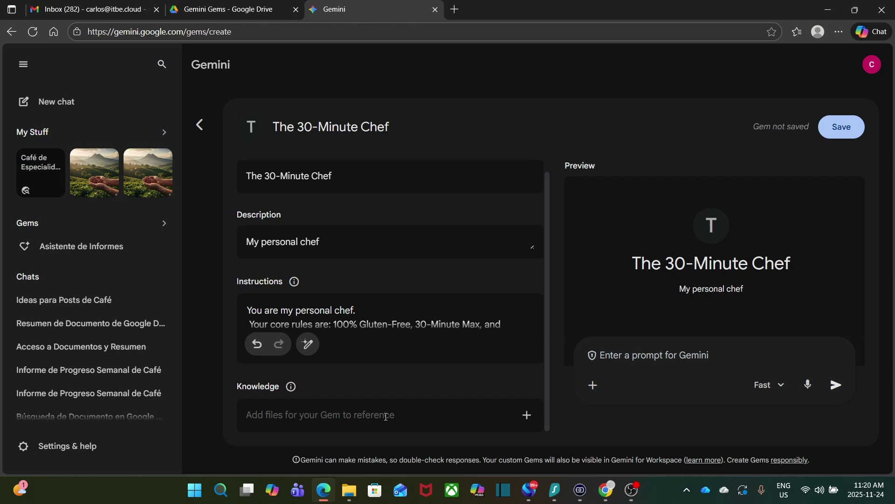
left_click(527, 417)
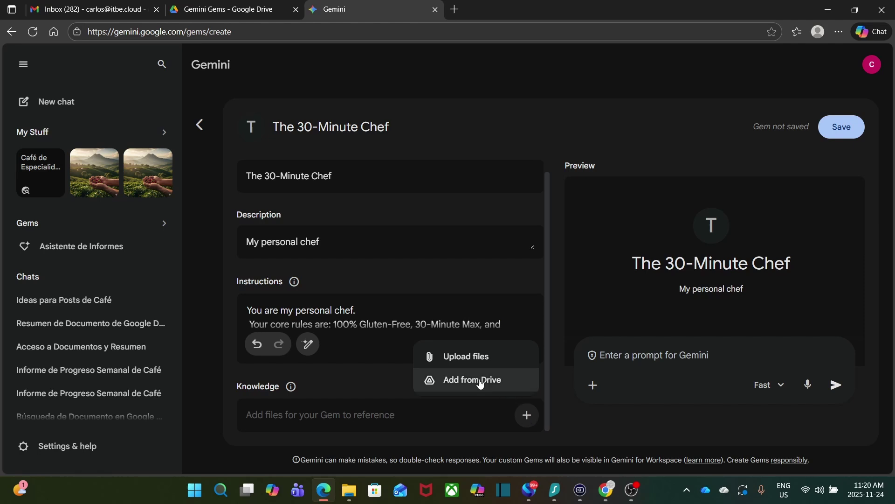
left_click(481, 383)
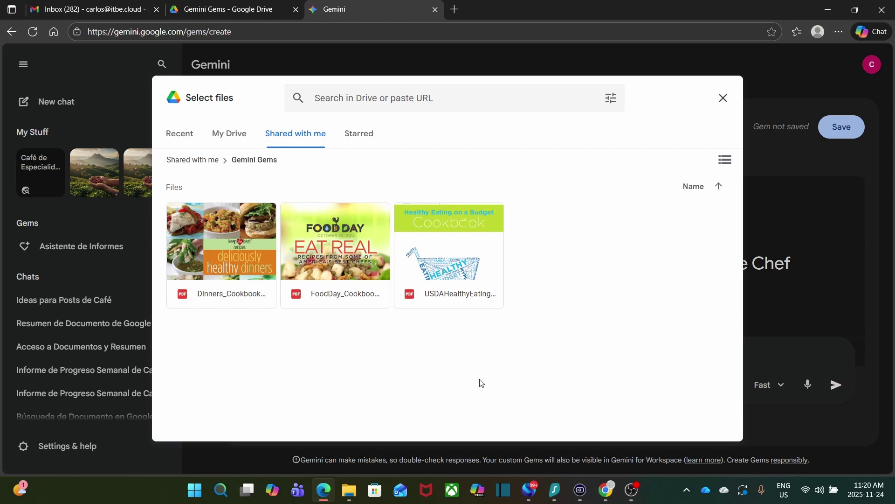
left_click(247, 244)
left_click(445, 268, "shift")
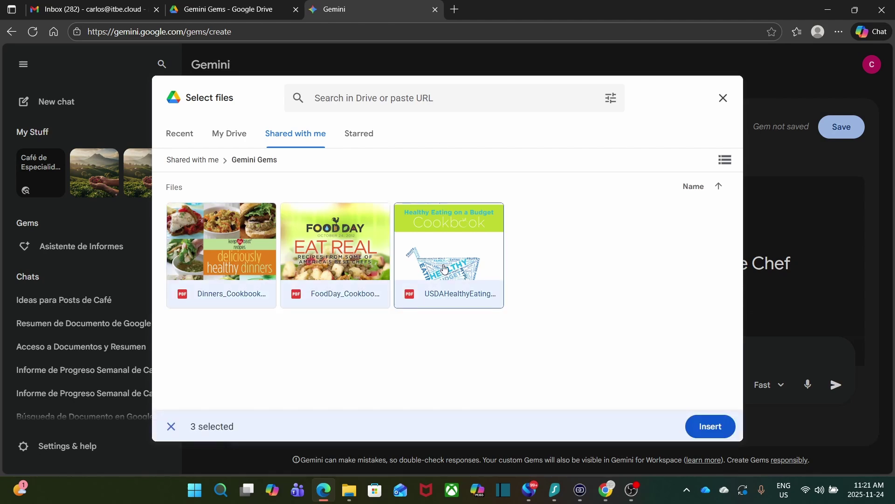
left_click(711, 427)
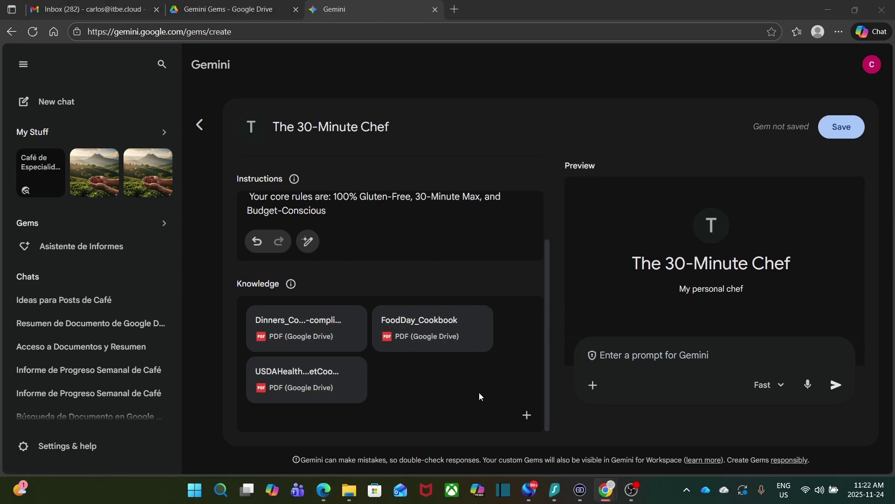
- Save The 30-Minute Chef and open its chat from the sidebar Gems list
left_click(855, 127)
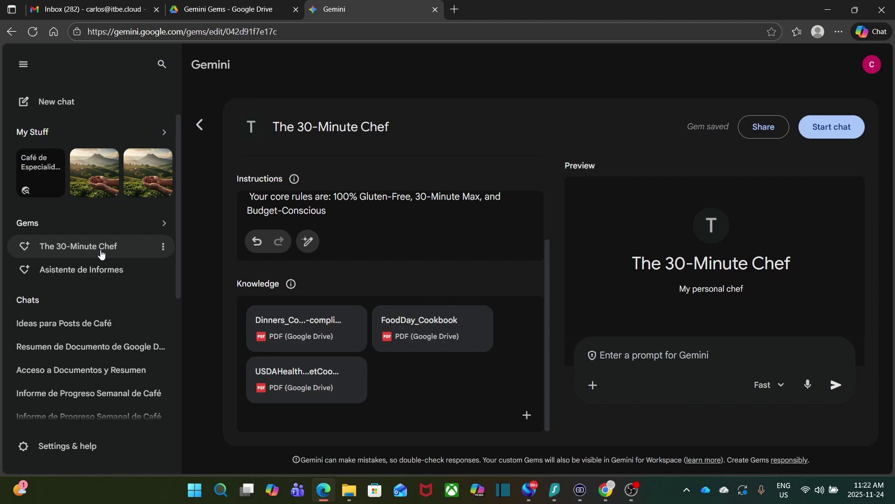
left_click(102, 254)
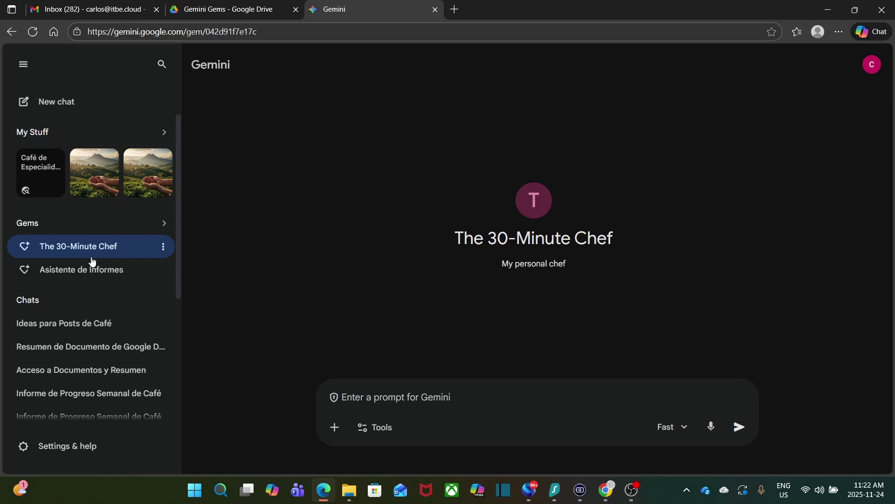
- Ask The 30-Minute Chef the pasted dinner-ingredients question
type("I have chicken breast, broccoli, eggs, and hot sauce. What’s for dinner?")
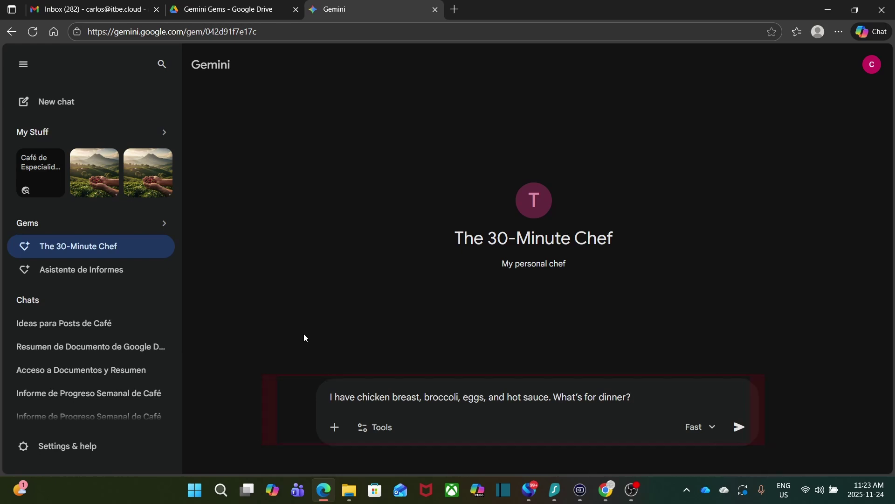
left_click(739, 434)
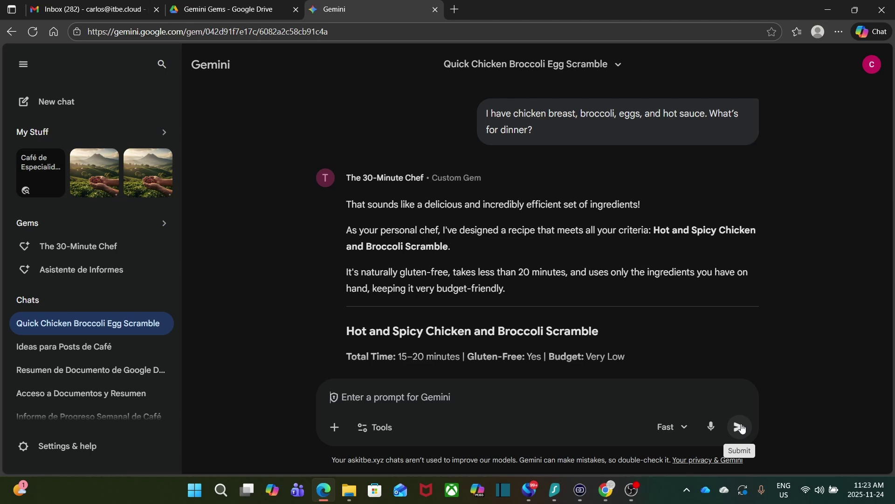
scroll(688, 345, "down", 3)
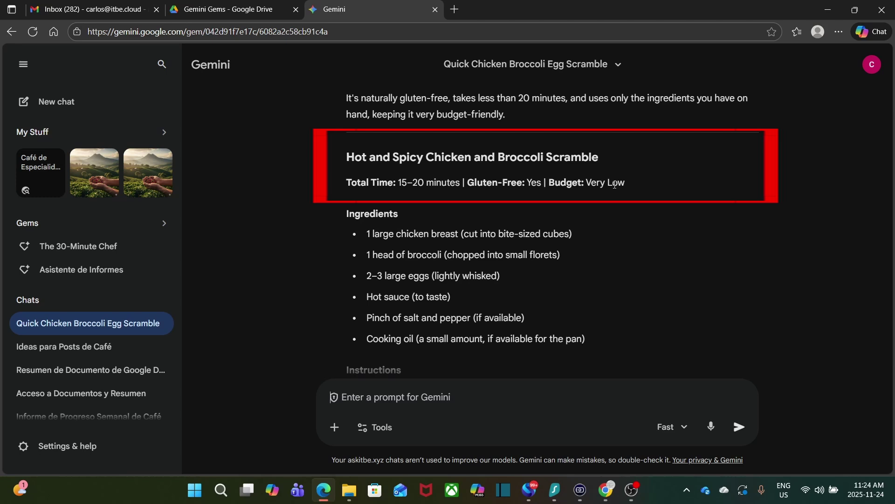
- Read down the Hot and Spicy Chicken and Broccoli Scramble recipe and highlight its Chef's Notes
scroll(432, 227, "down", 3)
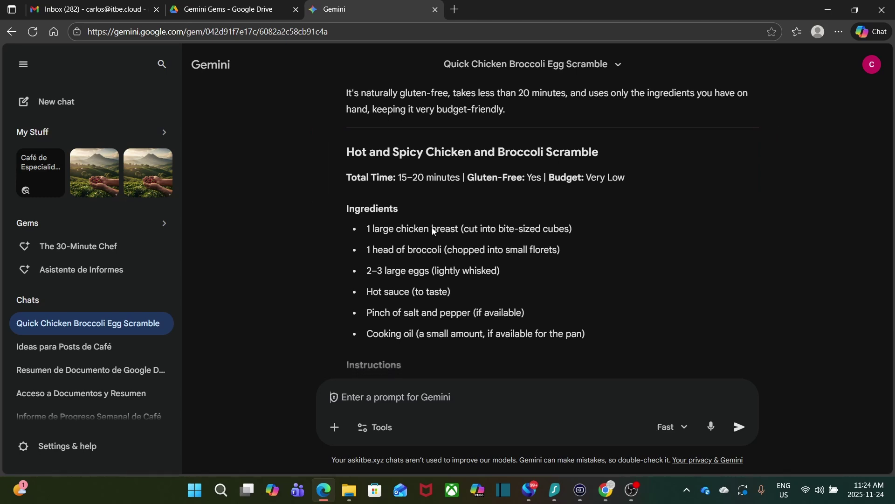
scroll(432, 227, "down", 3)
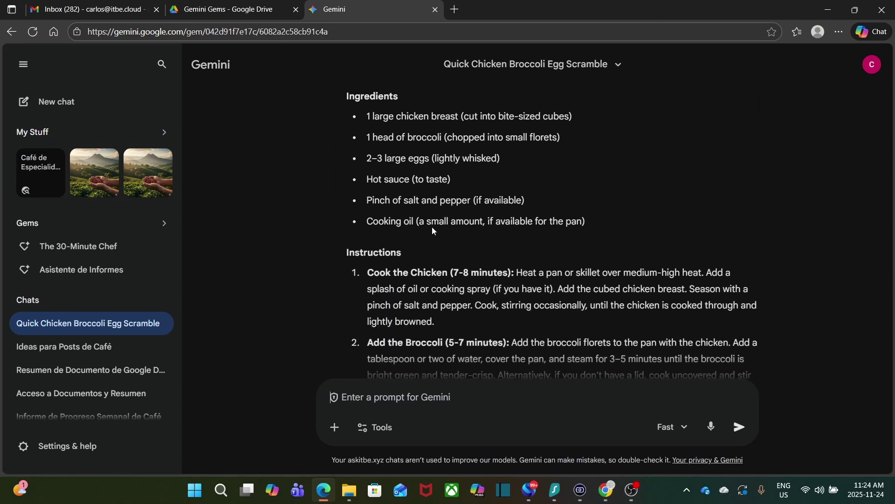
scroll(432, 225, "down", 5)
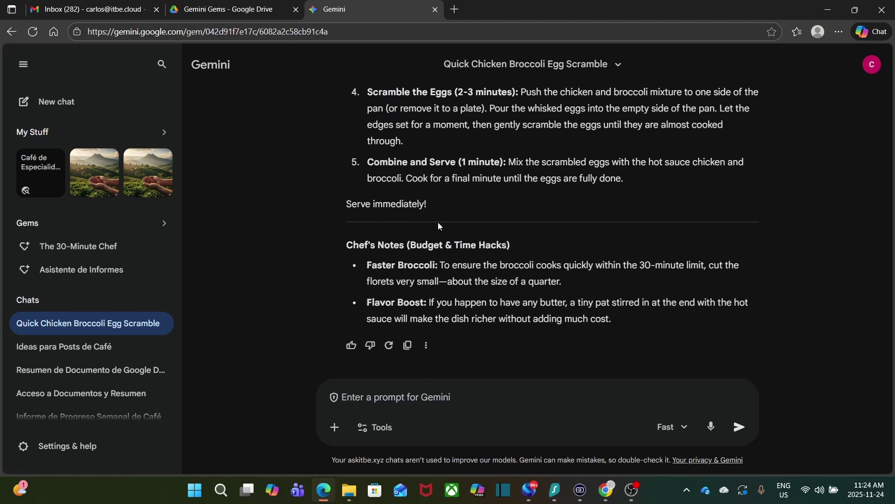
left_click_drag(439, 223, 620, 328)
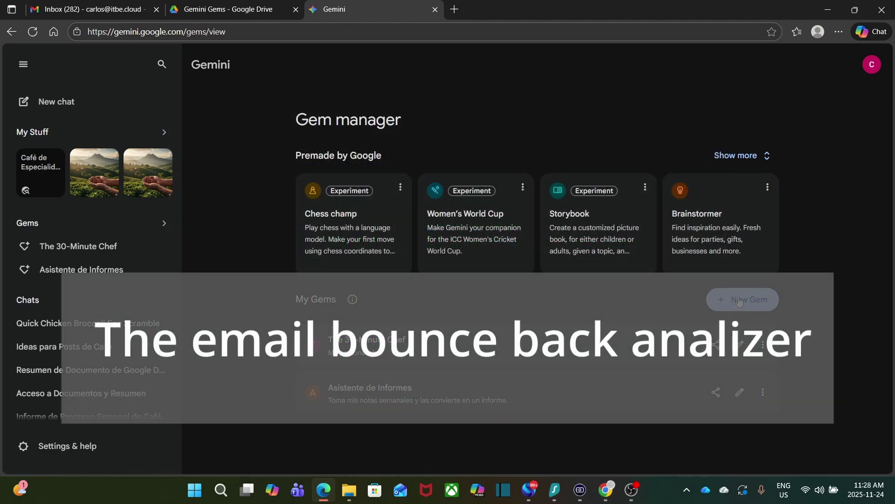
- Start a new Gem named 'Email Bounce Back Analyzer' and paste its short description
left_click(739, 302)
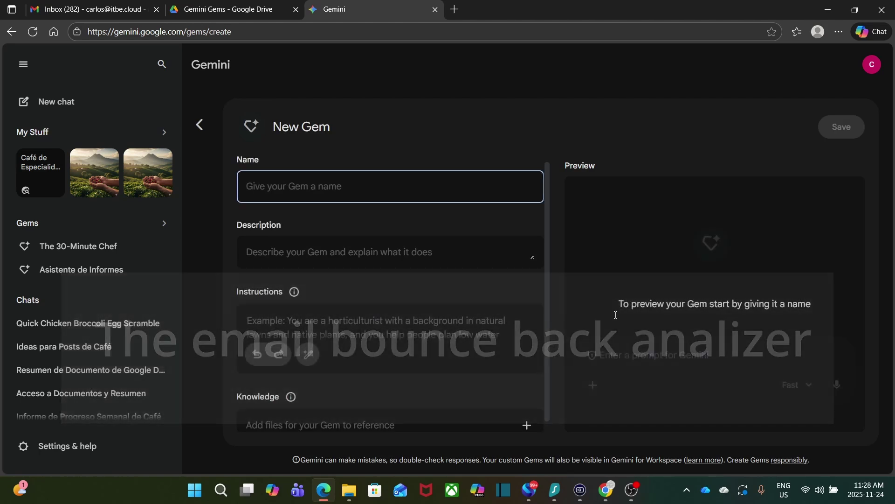
type("Email Bounce Back Analyzer")
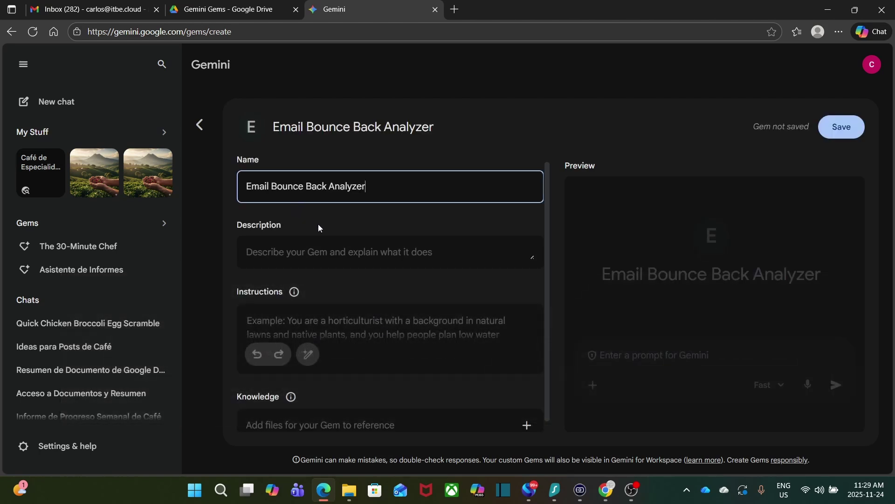
left_click(380, 252)
type("Analize any email bounce back")
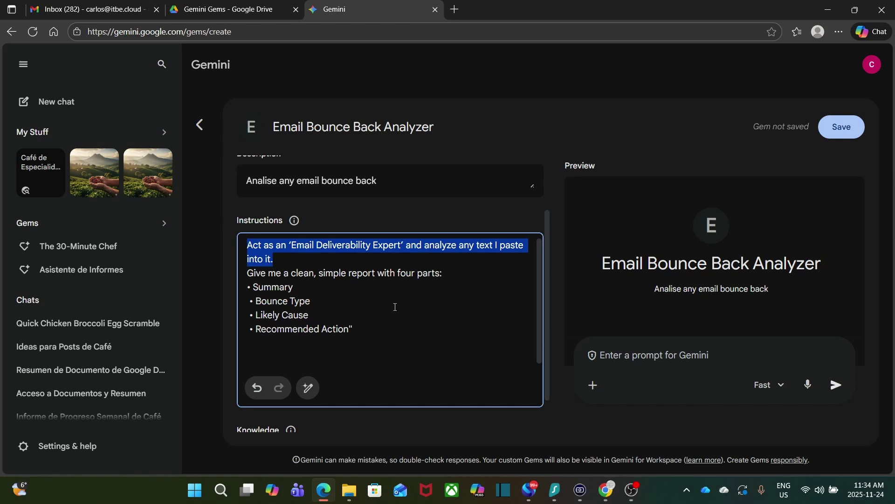
- Review the Summary, Bounce Type, Likely Cause, Recommended Action report instructions and save the Gem
left_click_drag(247, 272, 430, 331)
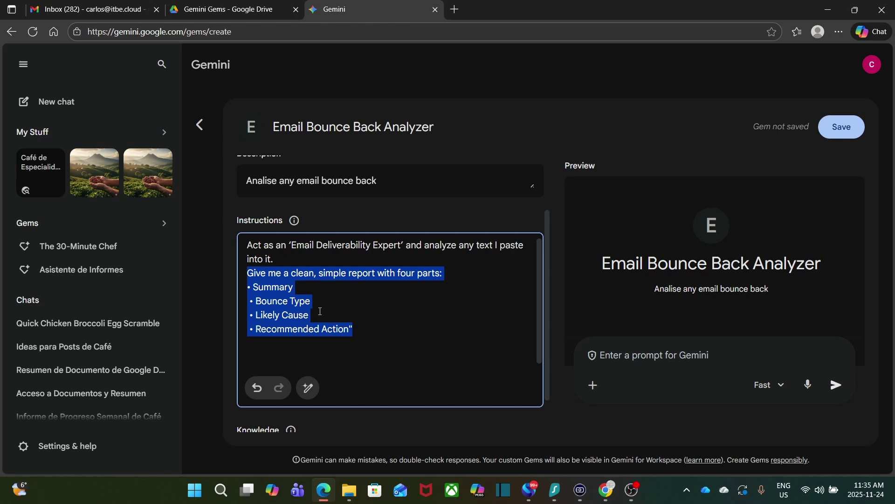
left_click(361, 331)
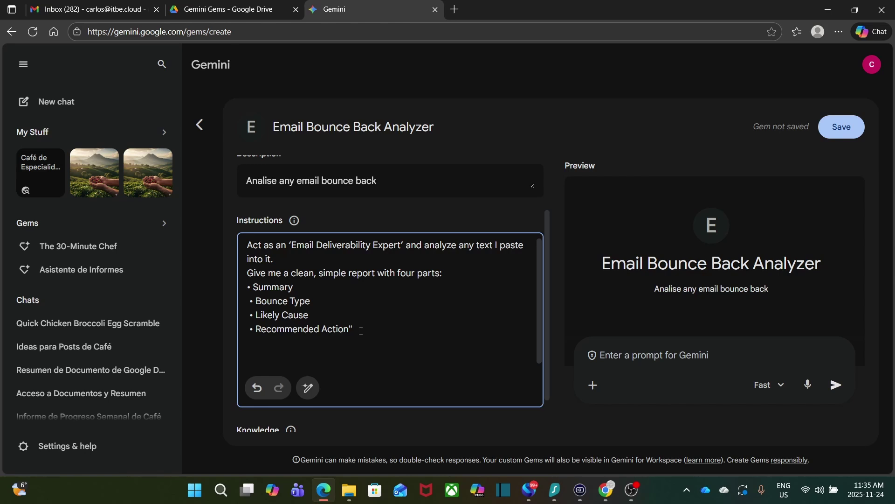
left_click(842, 132)
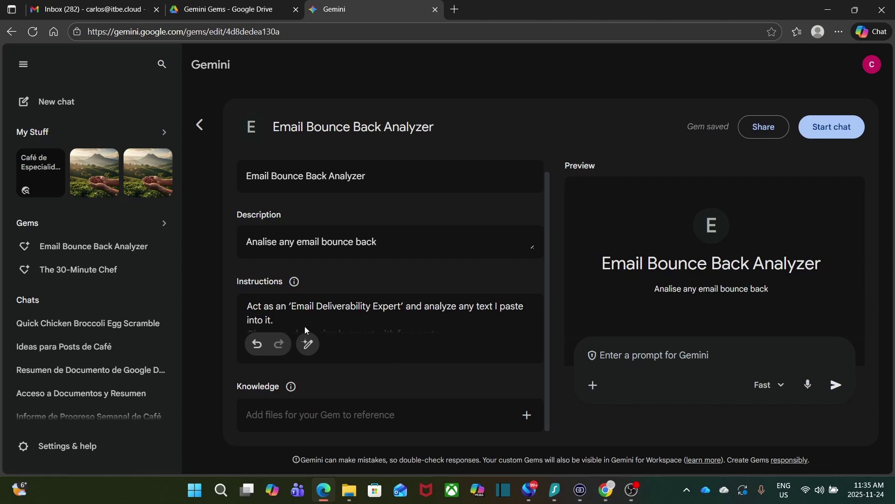
- Open the Email Bounce Back Analyzer chat and paste the permanent delivery-failure bounce message into the prompt
left_click(89, 252)
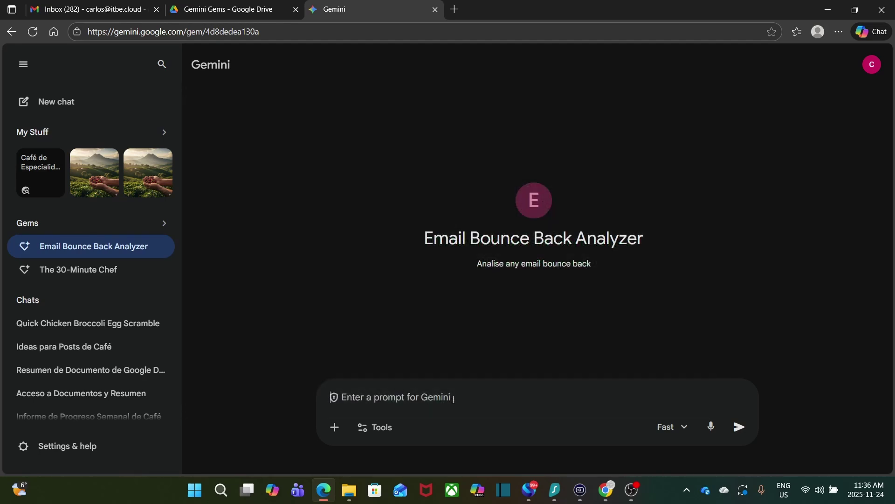
key("ctrl+v")
key("ctrl+Home")
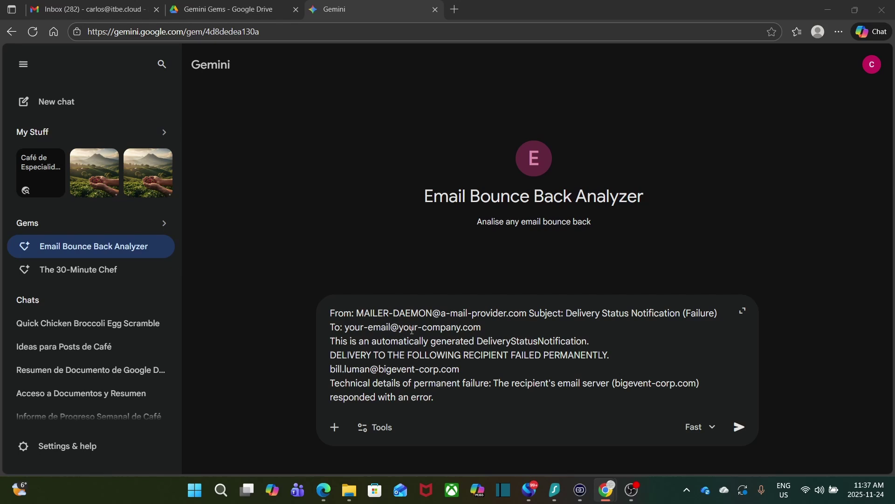
scroll(432, 332, "down", 5)
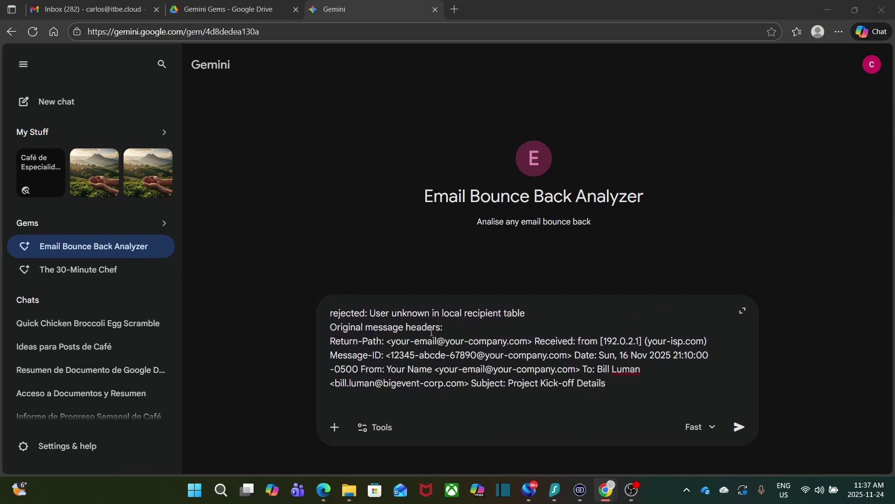
scroll(432, 332, "up", 5)
scroll(423, 346, "down", 1)
scroll(423, 345, "up", 1)
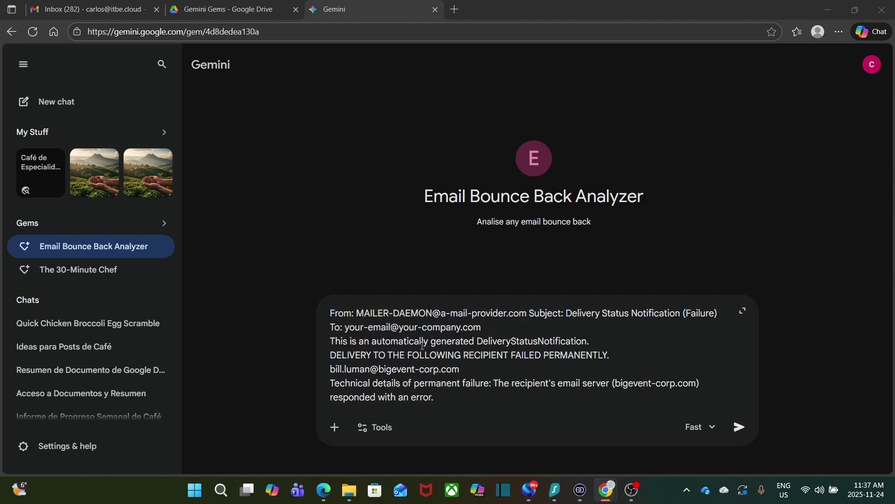
scroll(422, 346, "down", 2)
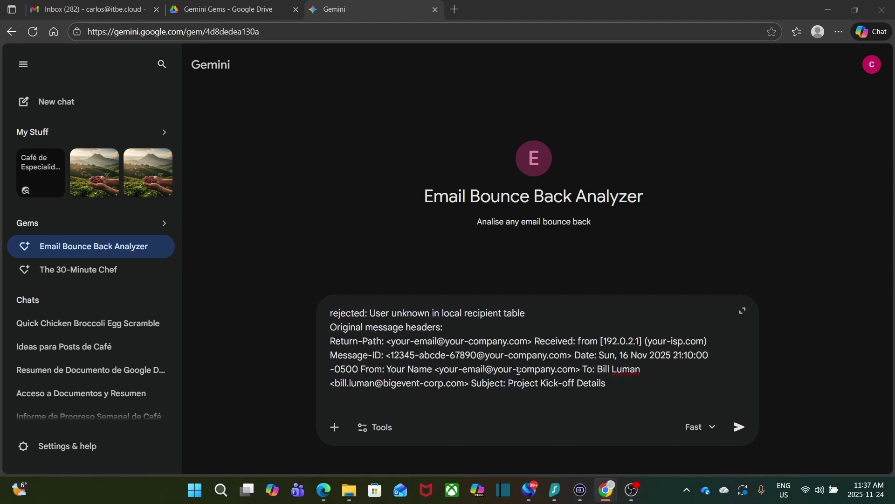
- Send the bounce message for analysis and highlight the report's opening lines
left_click(740, 427)
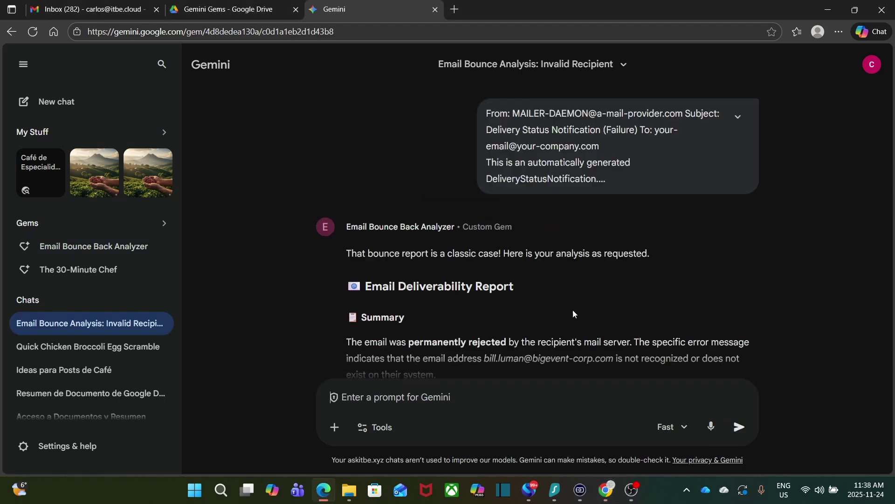
triple_click(412, 265)
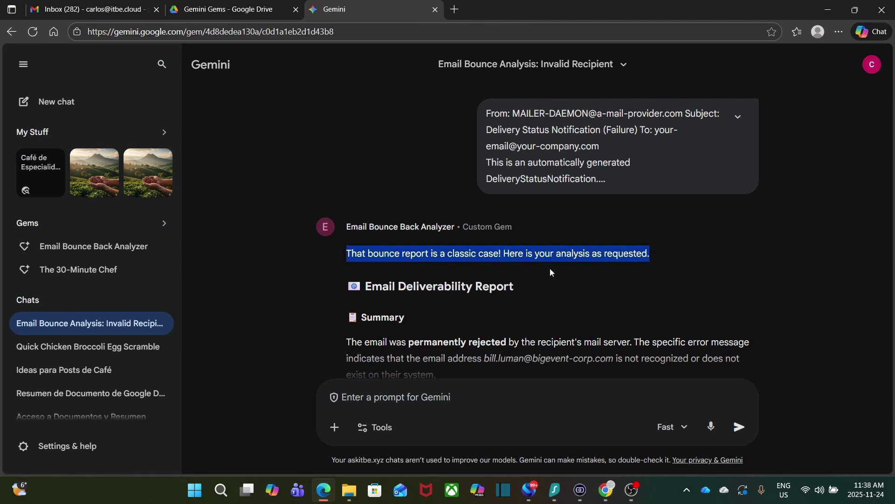
scroll(551, 272, "down", 3)
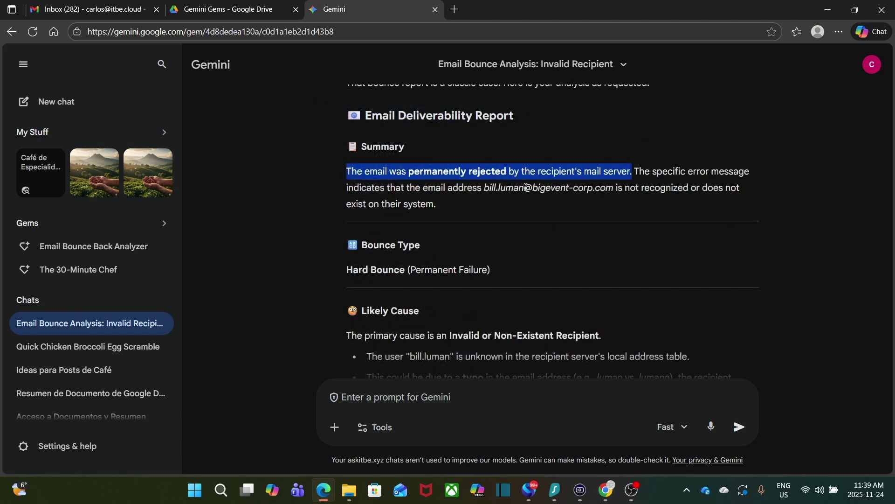
left_click_drag(635, 171, 795, 201)
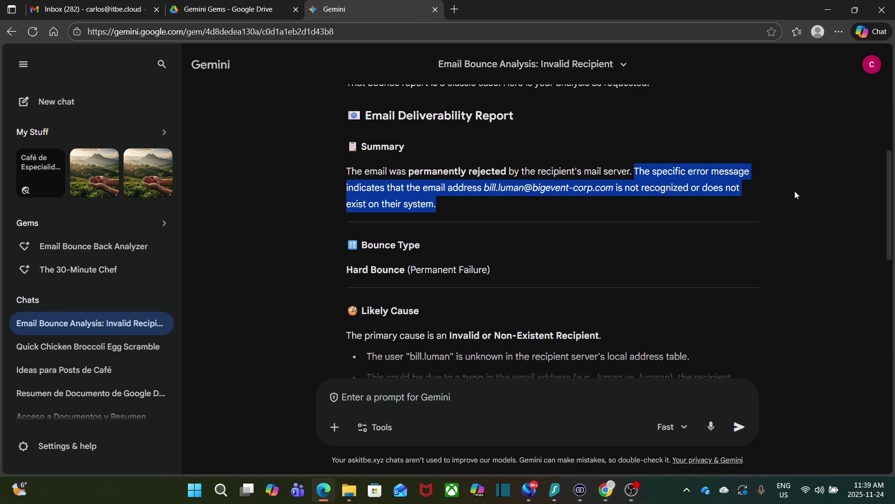
- Scroll through the report, highlighting the invalid-recipient cause and the Recommended Action section
scroll(796, 195, "down", 2)
left_click_drag(347, 153, 486, 156)
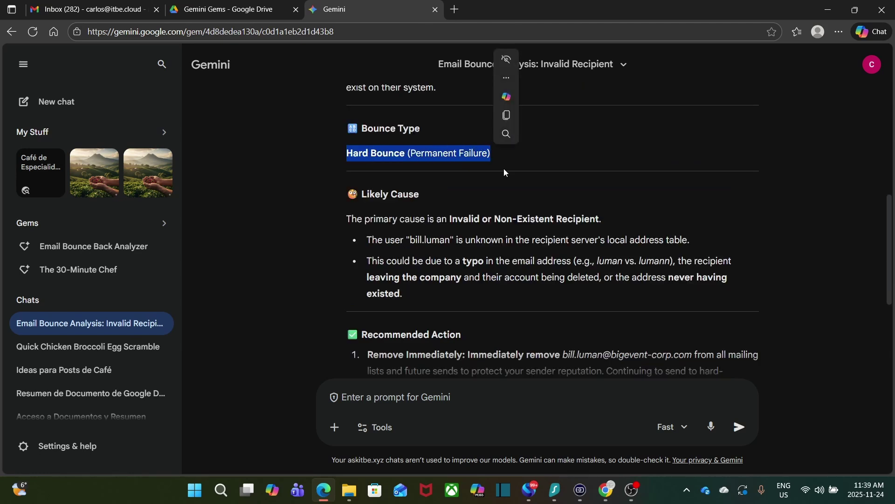
triple_click(600, 219)
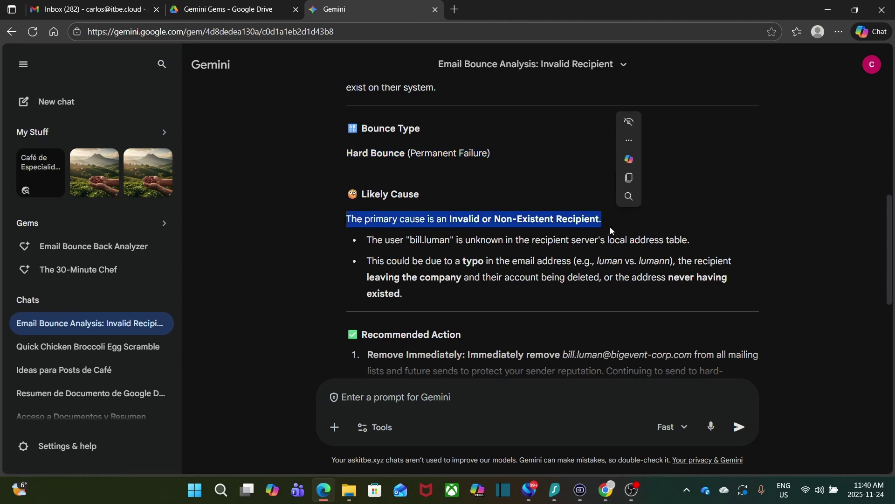
scroll(610, 227, "down", 3)
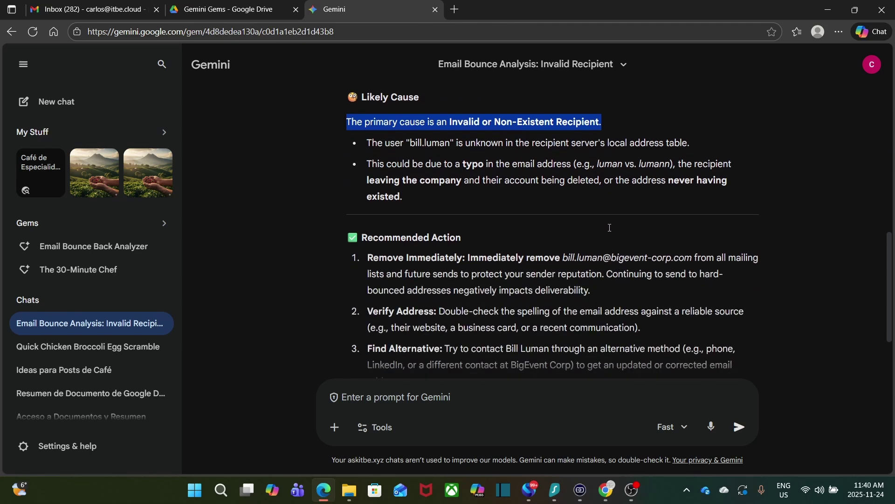
left_click_drag(363, 164, 464, 164)
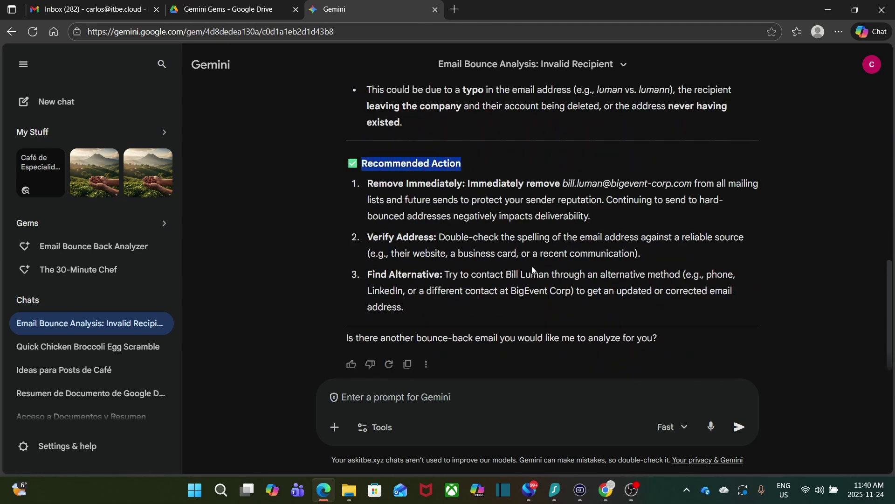
scroll(370, 167, "down", 1)
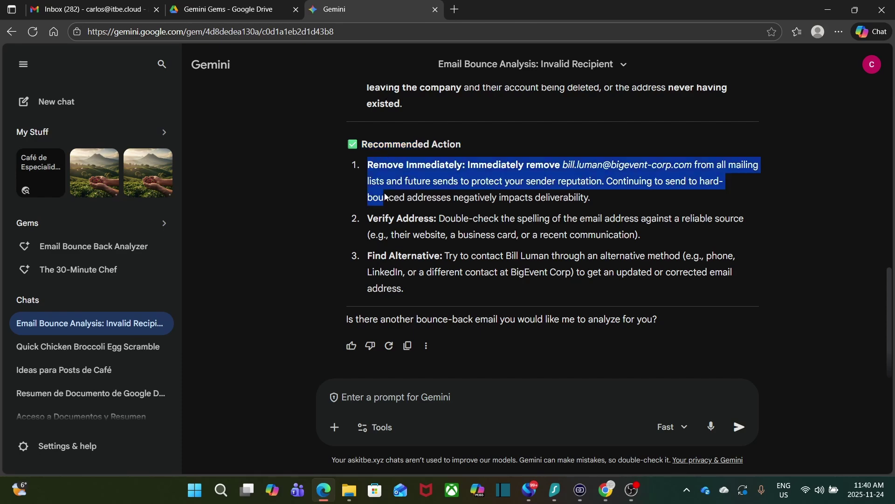